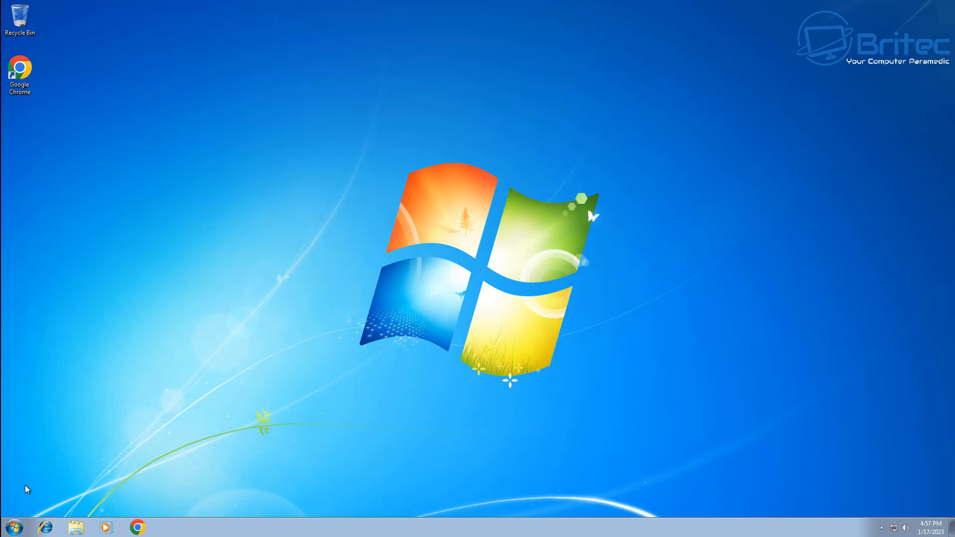
Step: Open Windows Update from the Control Panel and check for updates for the computer
{"action": "left_click", "coordinate": [14, 528]}
{"action": "left_click", "coordinate": [155, 429]}
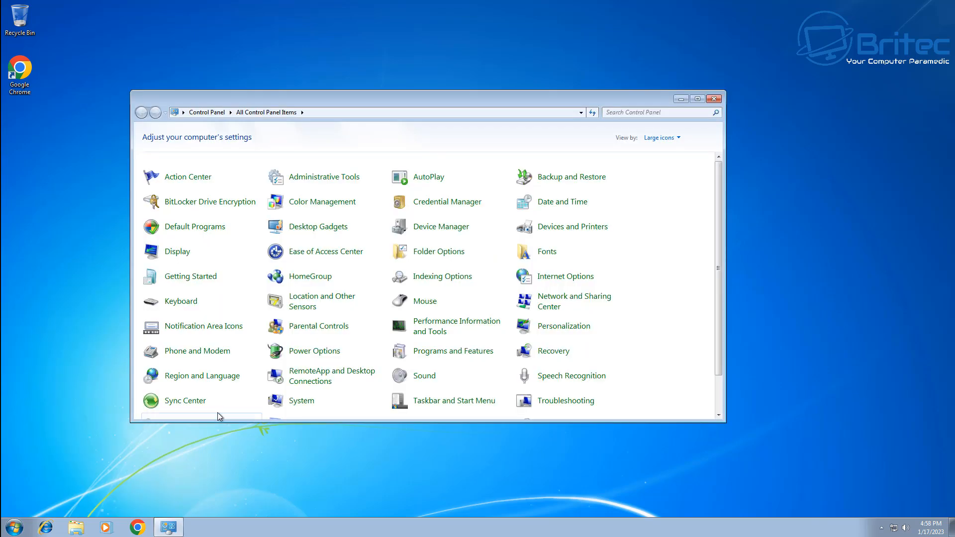
{"action": "scroll", "coordinate": [448, 363], "scroll_direction": "down", "scroll_amount": 2}
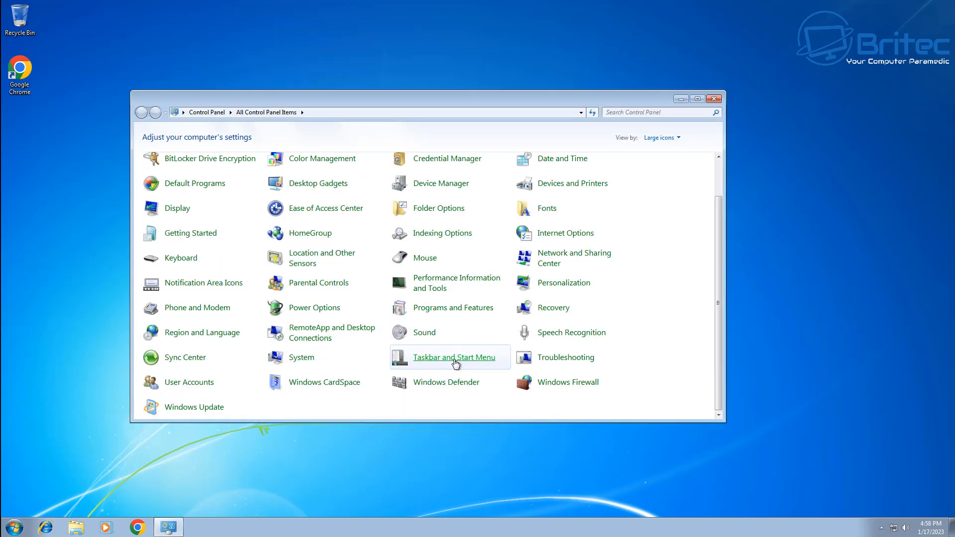
{"action": "left_click", "coordinate": [199, 408]}
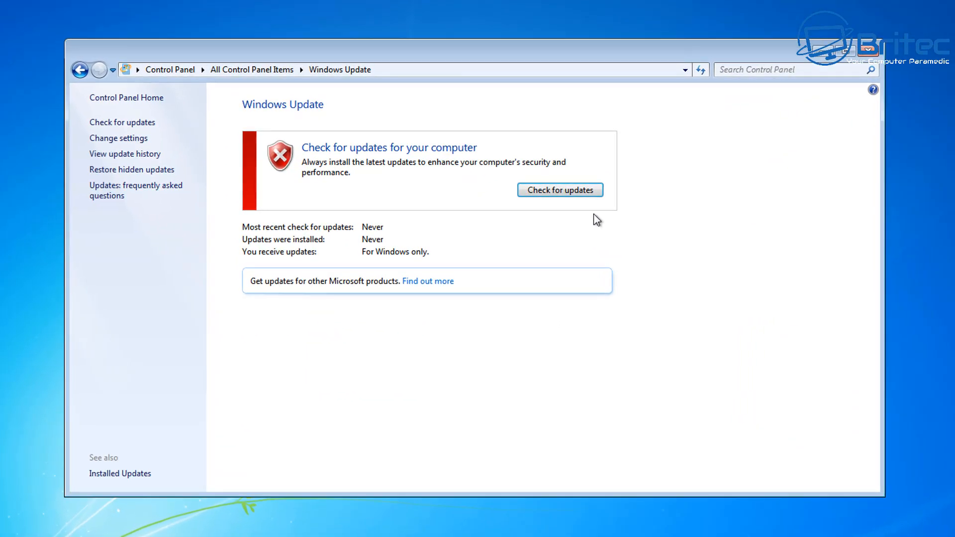
{"action": "left_click", "coordinate": [581, 193]}
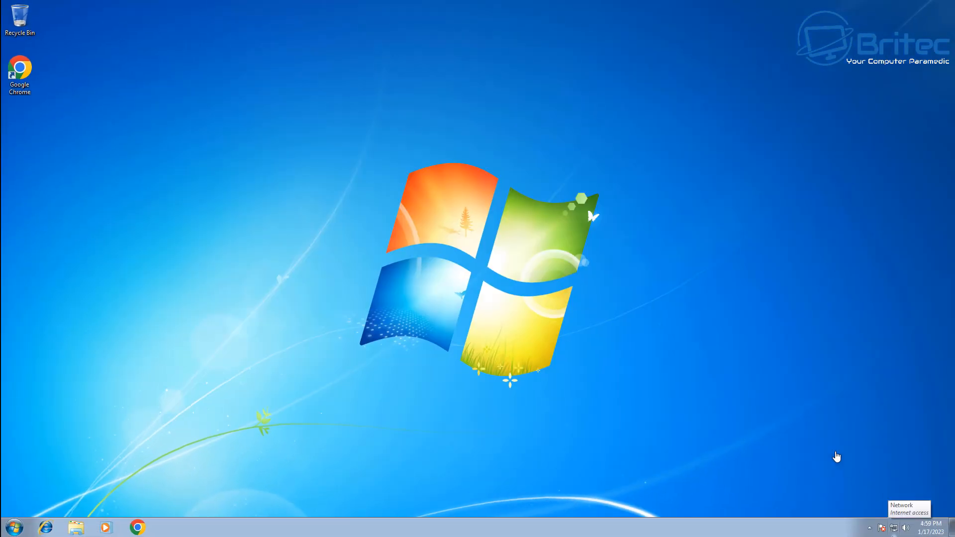
Step: Check the Windows edition and activation status on the Control Panel's System page, and close the page
{"action": "left_click", "coordinate": [15, 527]}
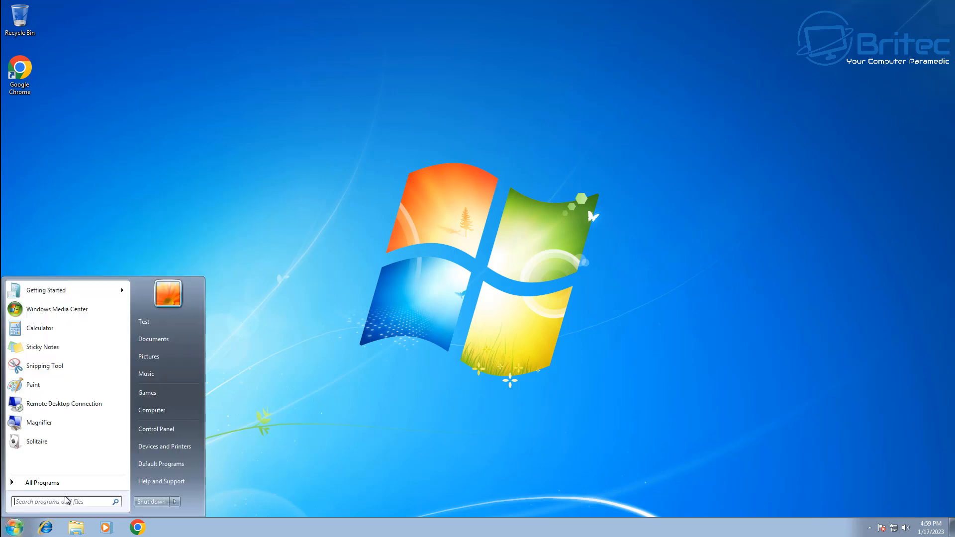
{"action": "left_click", "coordinate": [164, 428]}
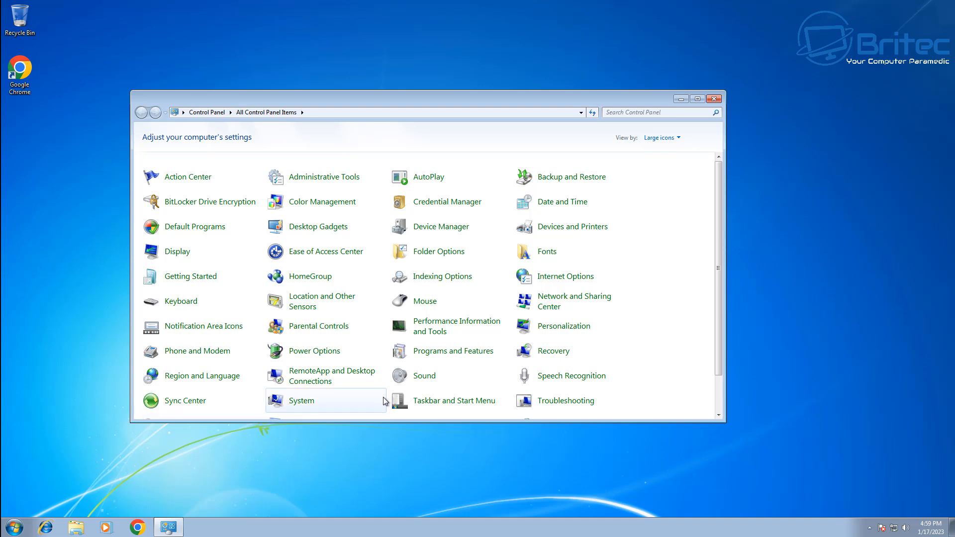
{"action": "scroll", "coordinate": [402, 390], "scroll_direction": "down", "scroll_amount": 1}
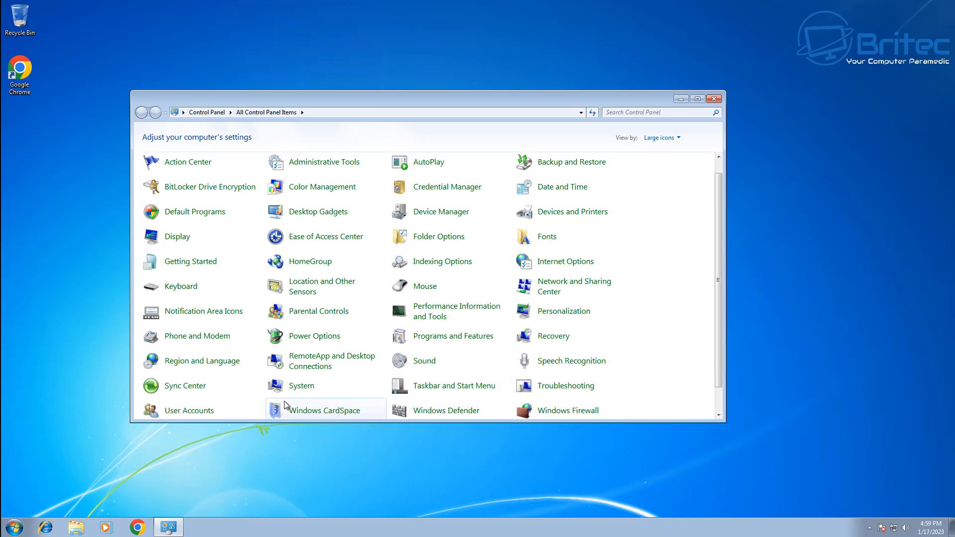
{"action": "left_click", "coordinate": [300, 388]}
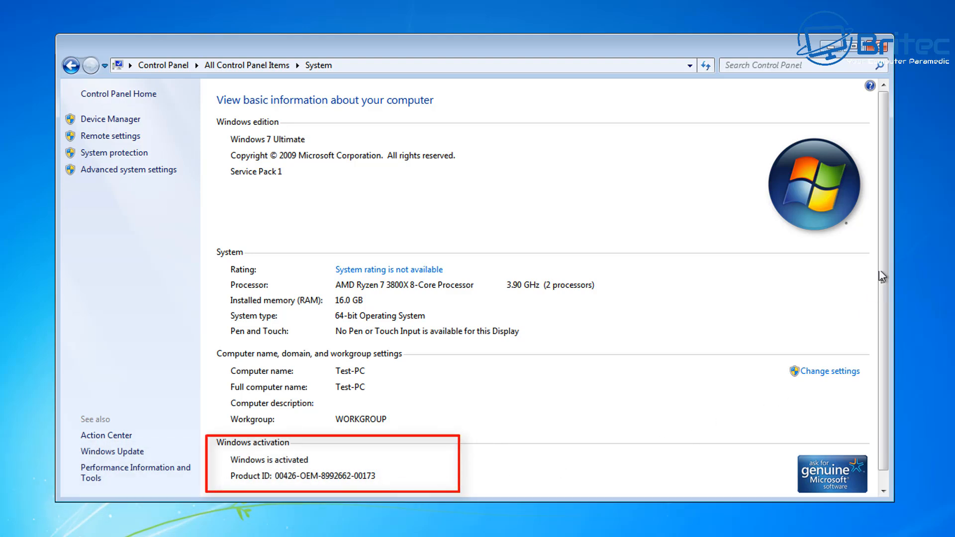
{"action": "left_click", "coordinate": [878, 55]}
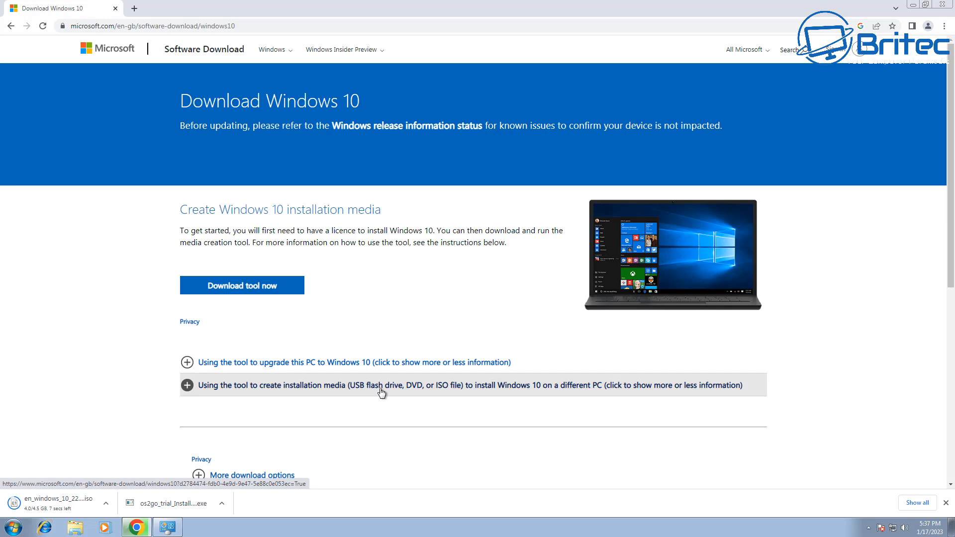
Step: Review the instructions for creating Windows 10 installation media on Microsoft's download page, and close the browser
{"action": "left_click", "coordinate": [220, 386]}
{"action": "scroll", "coordinate": [399, 404], "scroll_direction": "down", "scroll_amount": 1}
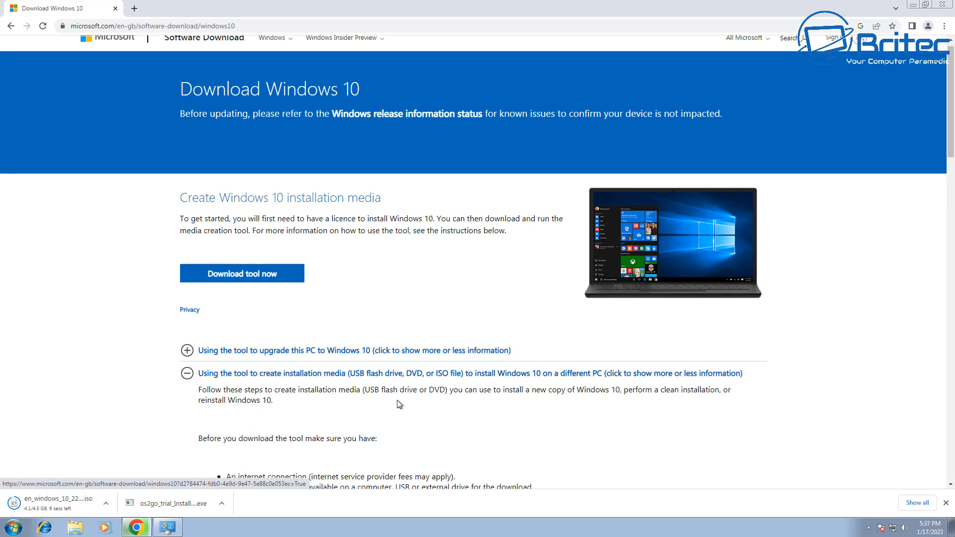
{"action": "scroll", "coordinate": [399, 404], "scroll_direction": "down", "scroll_amount": 5}
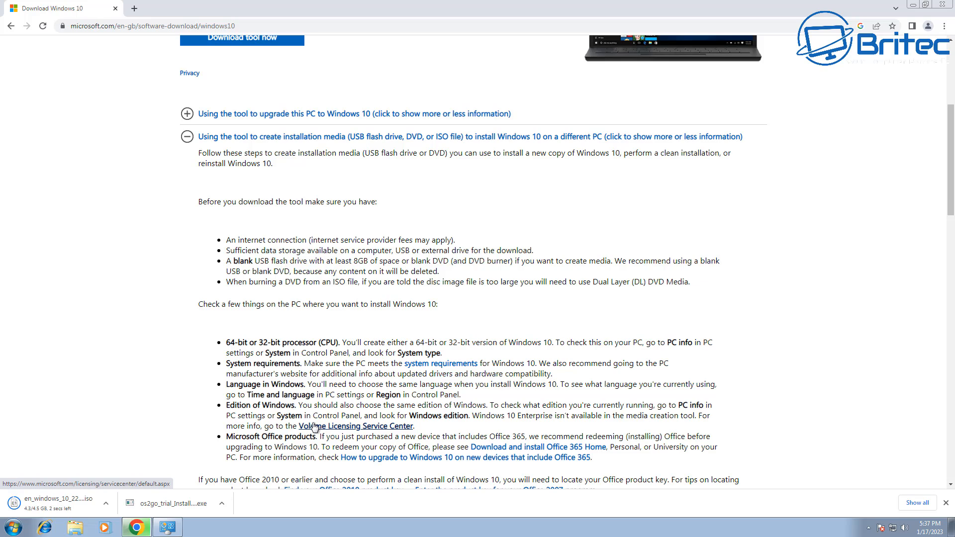
{"action": "scroll", "coordinate": [315, 427], "scroll_direction": "down", "scroll_amount": 2}
{"action": "scroll", "coordinate": [578, 410], "scroll_direction": "down", "scroll_amount": 2}
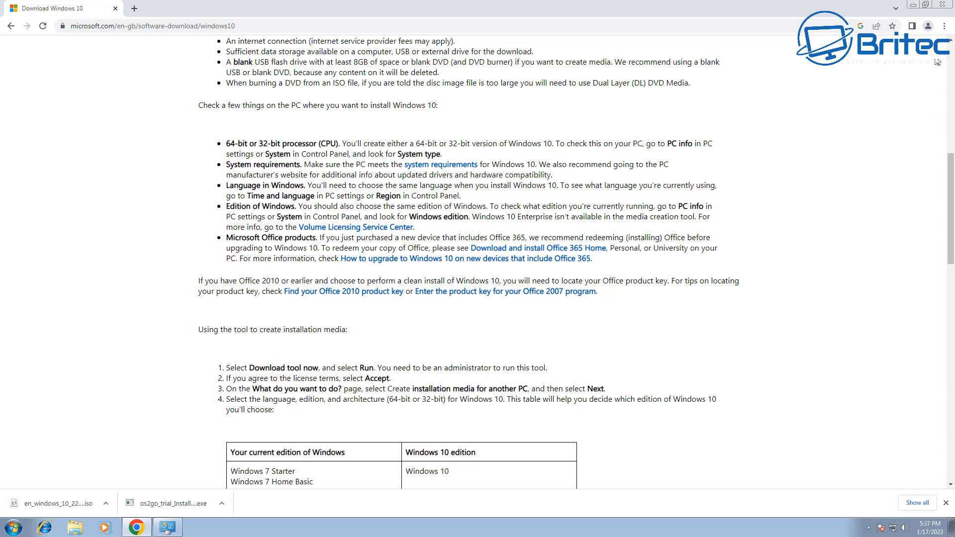
{"action": "left_click", "coordinate": [945, 5]}
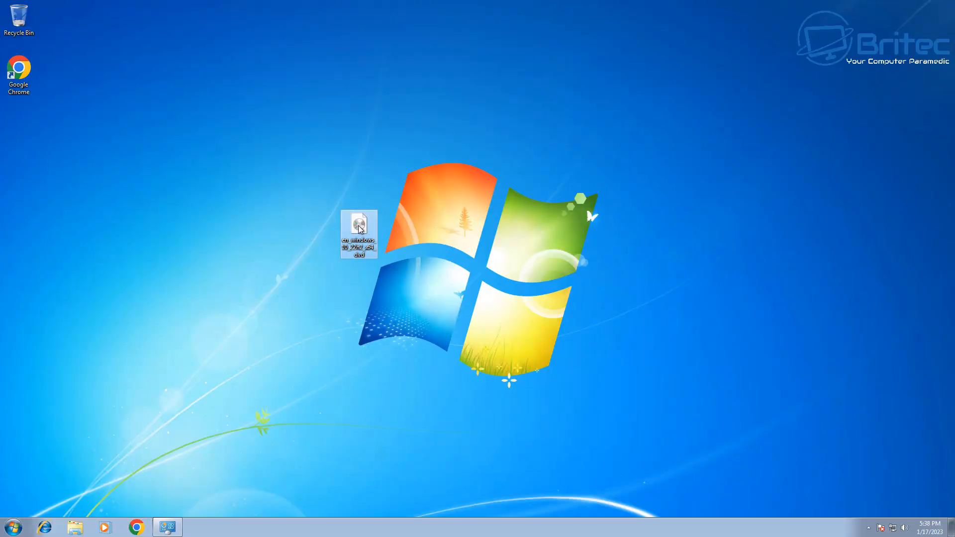
Step: Open the en_windows_10_22h2_x64_dvd image on the desktop as an archive in 7-Zip
{"action": "right_click", "coordinate": [360, 229]}
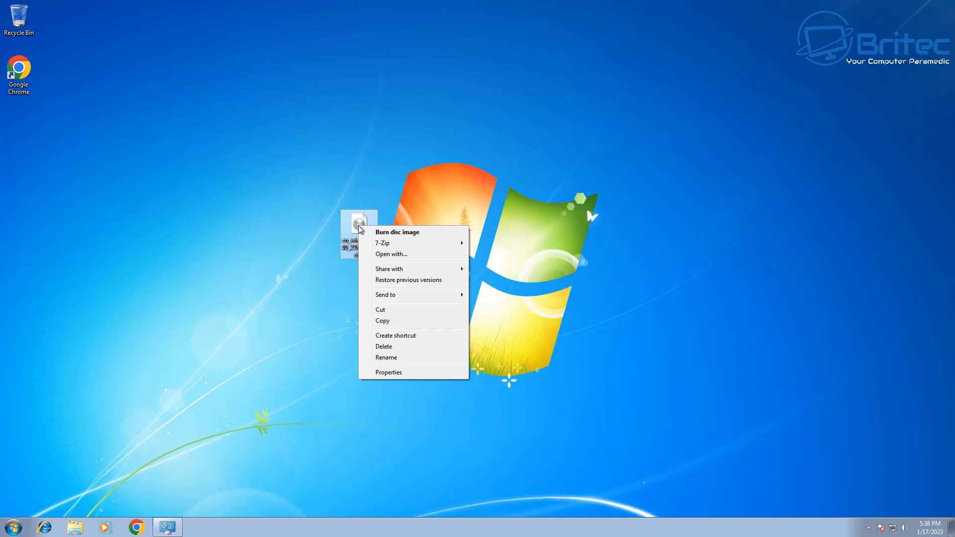
{"action": "mouse_move", "coordinate": [407, 245]}
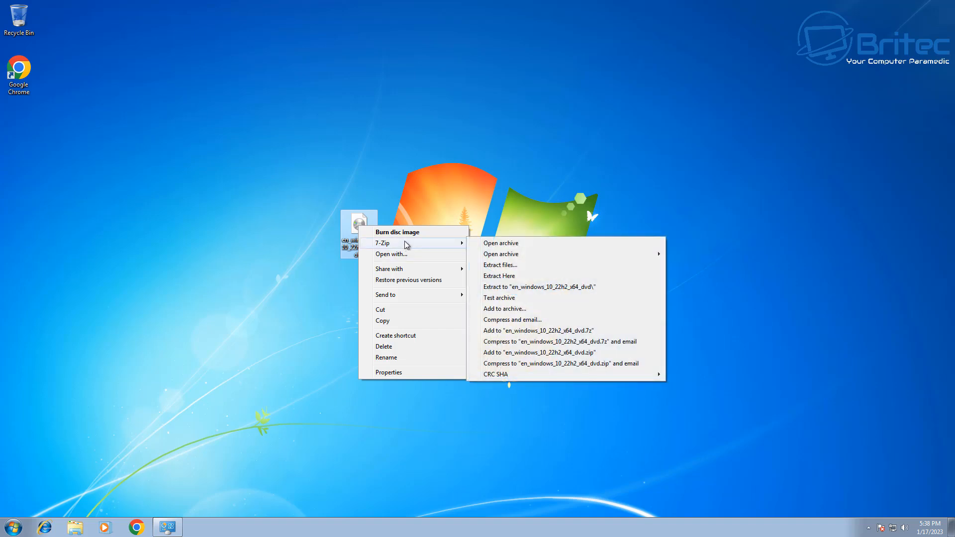
{"action": "left_click", "coordinate": [510, 244]}
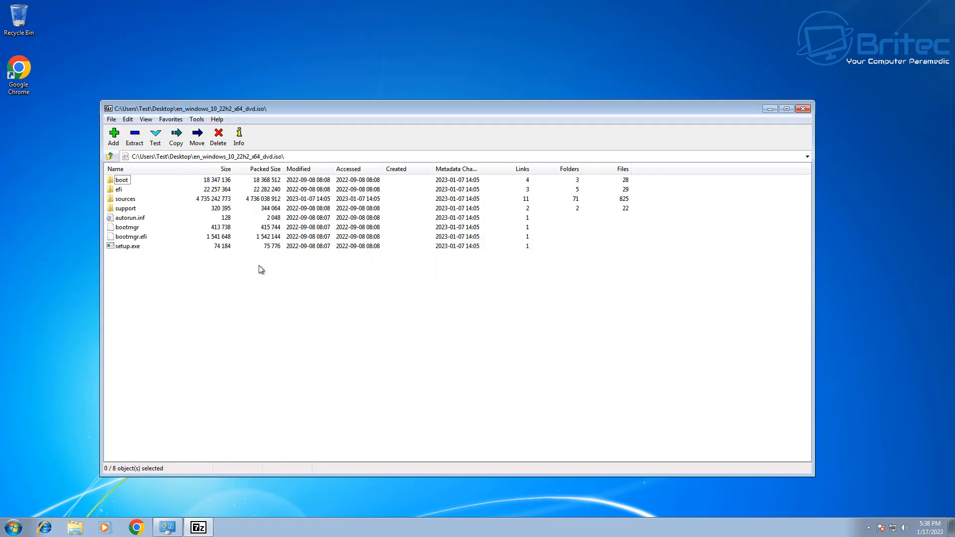
Step: Create a desktop folder named Windows 10 and extract all files and folders of the ISO into it
{"action": "right_click", "coordinate": [29, 241]}
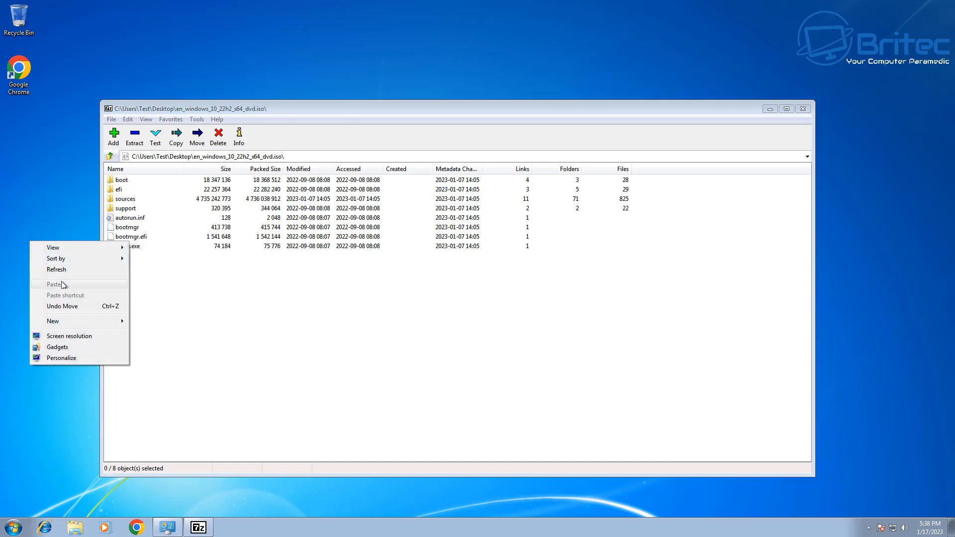
{"action": "left_click", "coordinate": [151, 321]}
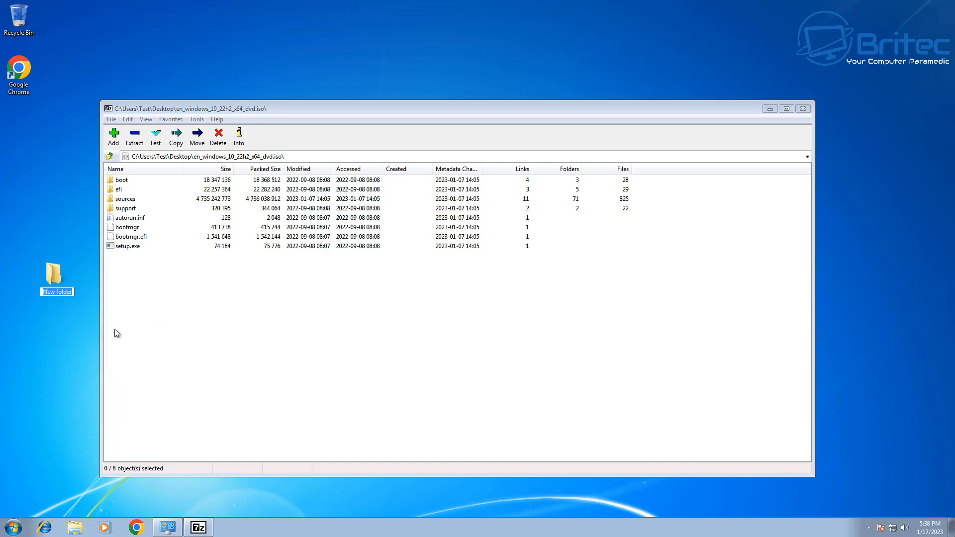
{"action": "type", "text": "Windows 10"}
{"action": "left_click", "coordinate": [165, 319]}
{"action": "left_click_drag", "start_coordinate": [184, 297], "coordinate": [125, 214]}
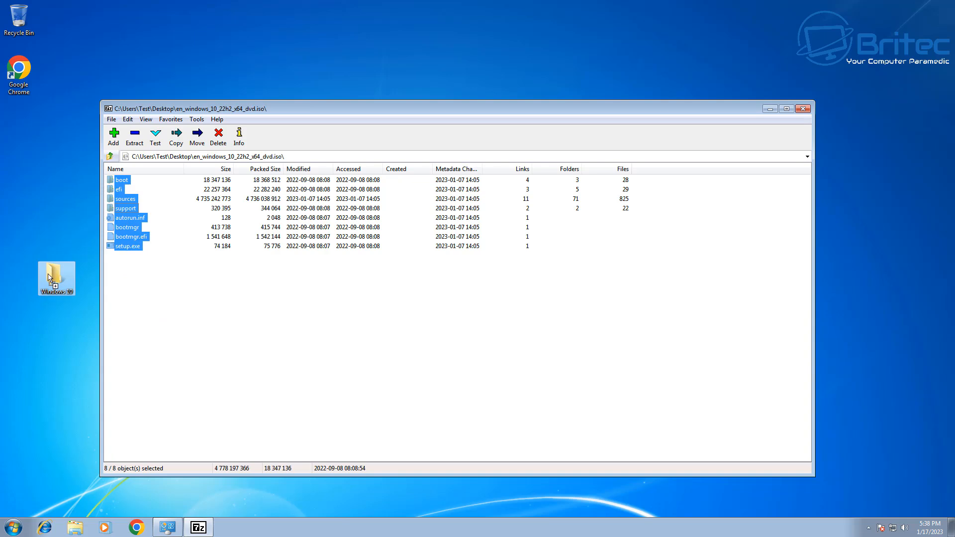
{"action": "left_click_drag", "start_coordinate": [50, 279], "coordinate": [51, 279]}
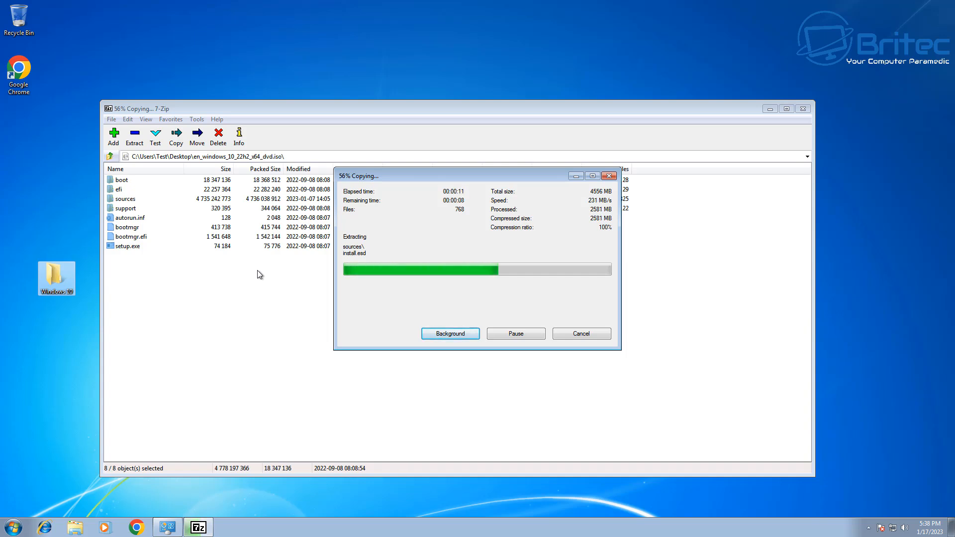
Step: Switch to Chrome, search for 7zip, view the download options on the 7-Zip website and close the browser
{"action": "left_click", "coordinate": [136, 532]}
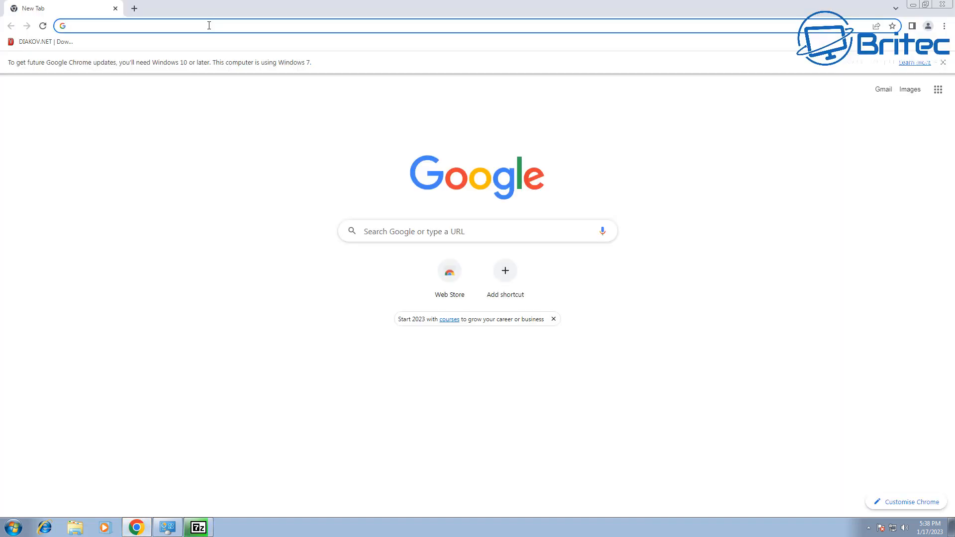
{"action": "type", "text": "7zip"}
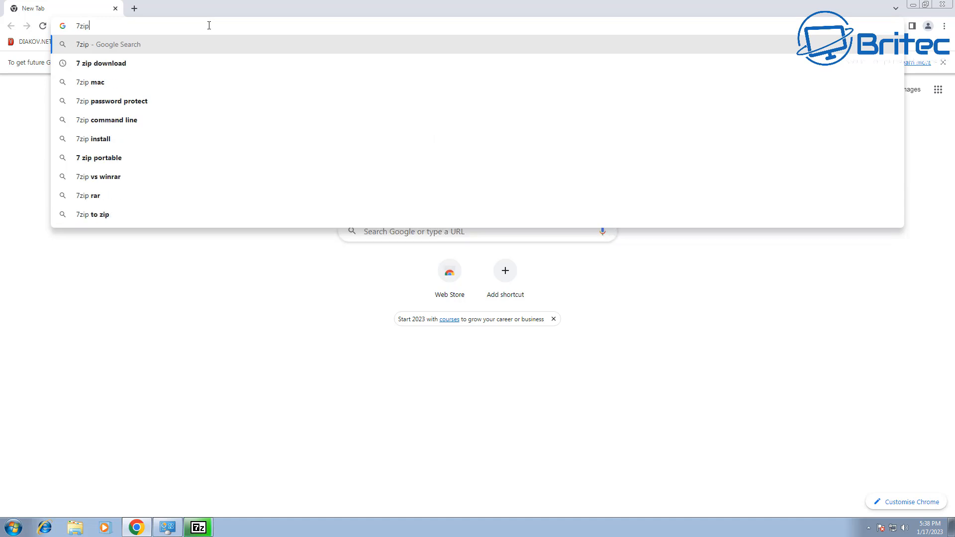
{"action": "key", "text": "Return"}
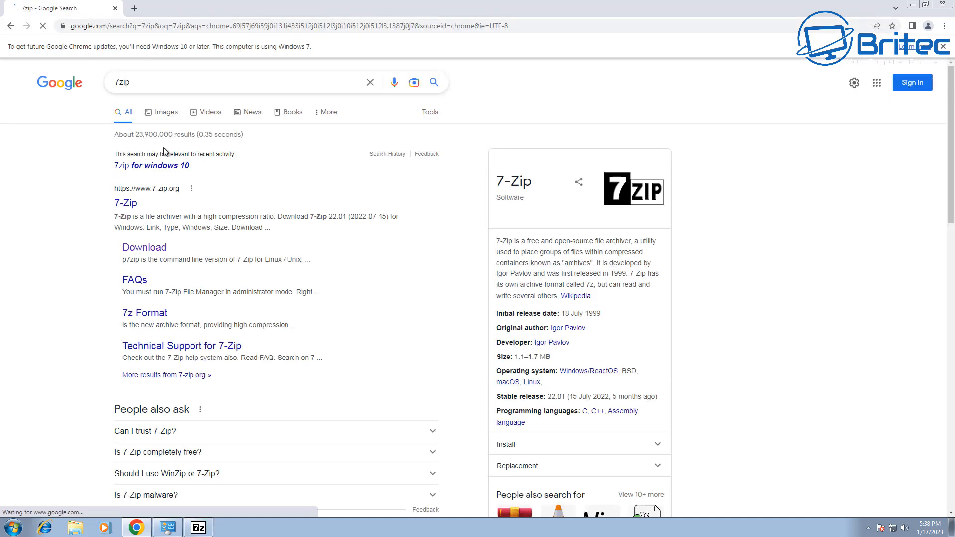
{"action": "left_click", "coordinate": [126, 203]}
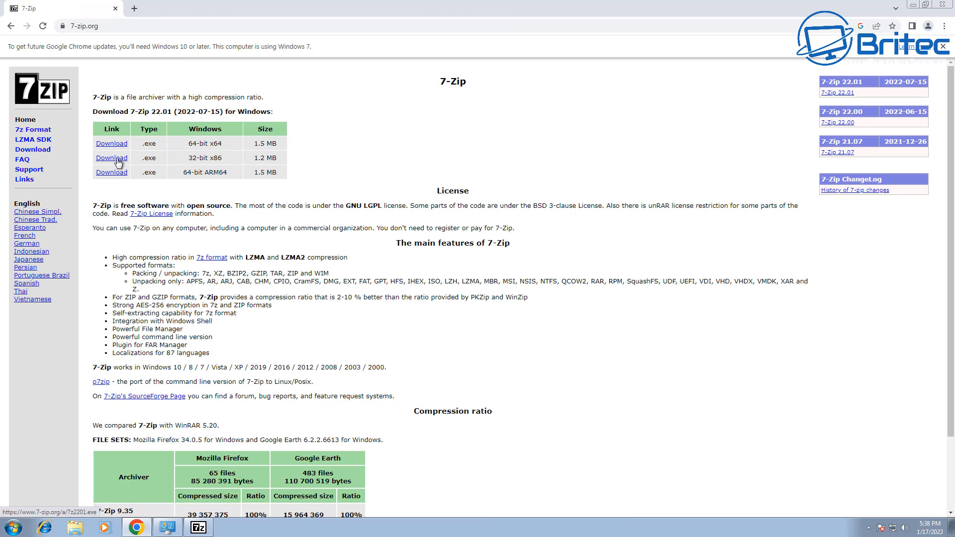
{"action": "left_click", "coordinate": [945, 7]}
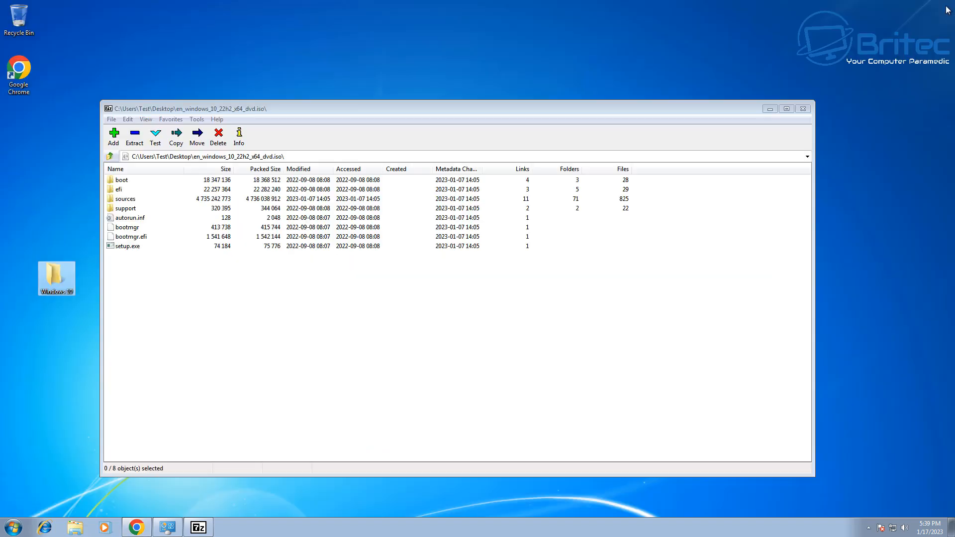
Step: Close the archive window, open the Windows 10 folder on the desktop and launch its setup application
{"action": "left_click", "coordinate": [806, 111]}
{"action": "left_click_drag", "start_coordinate": [55, 279], "coordinate": [431, 233]}
{"action": "double_click", "coordinate": [431, 233]}
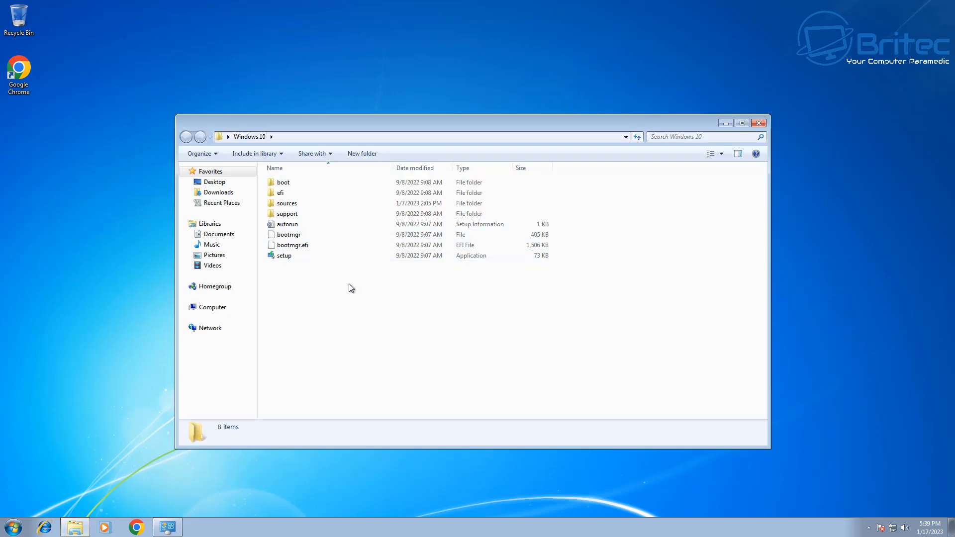
{"action": "left_click", "coordinate": [282, 259]}
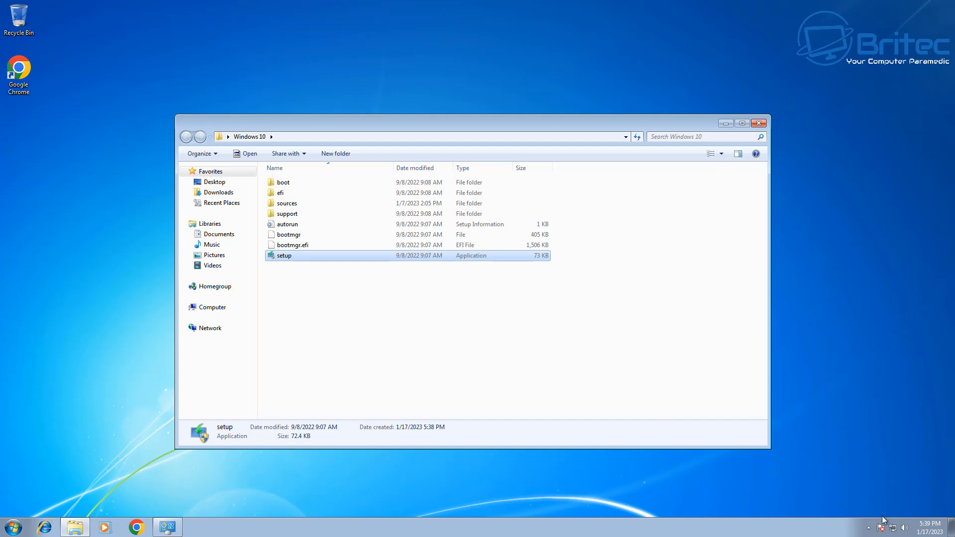
{"action": "left_click", "coordinate": [725, 124]}
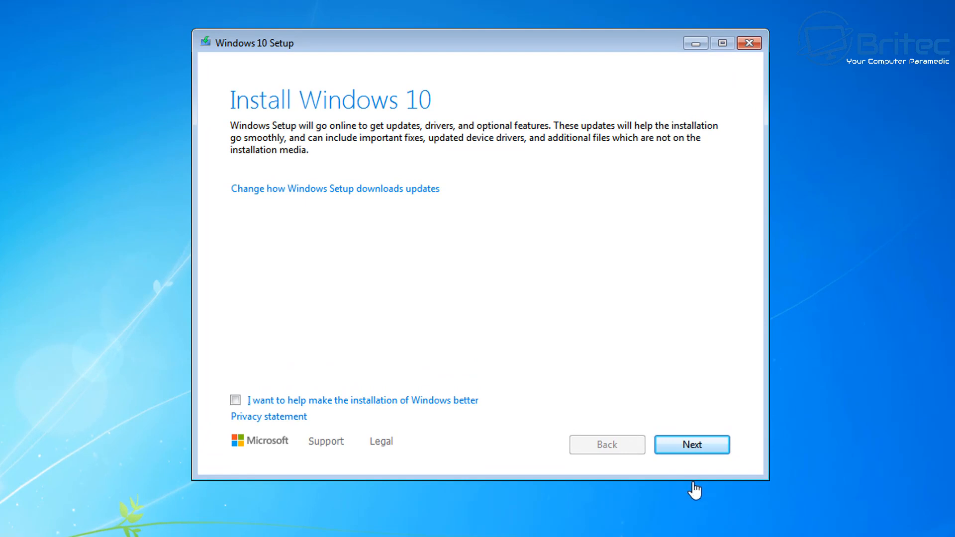
Step: Continue past the Install Windows 10 introduction and accept the license terms
{"action": "left_click", "coordinate": [693, 445]}
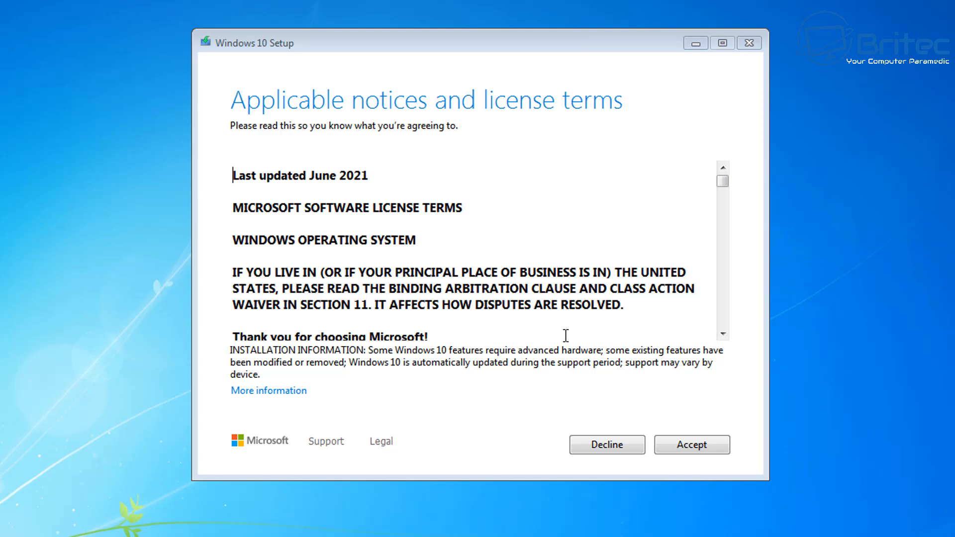
{"action": "left_click", "coordinate": [706, 452]}
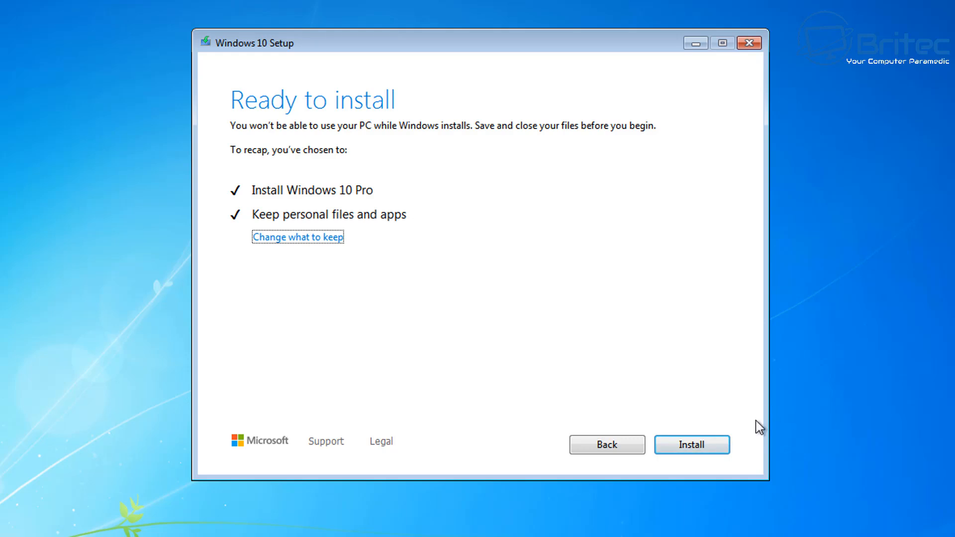
Step: Choose to keep personal files and apps, and start the Windows 10 Pro installation
{"action": "left_click", "coordinate": [301, 238]}
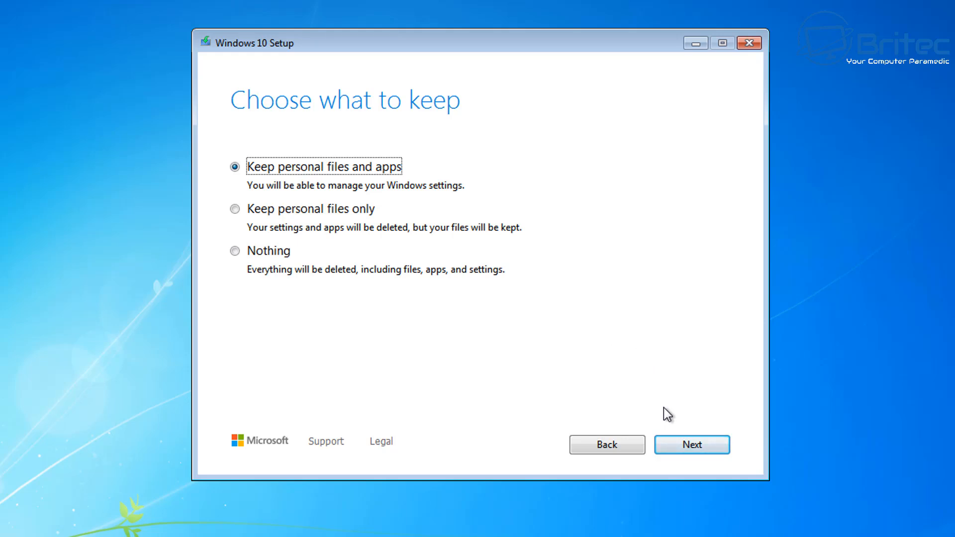
{"action": "left_click", "coordinate": [684, 436]}
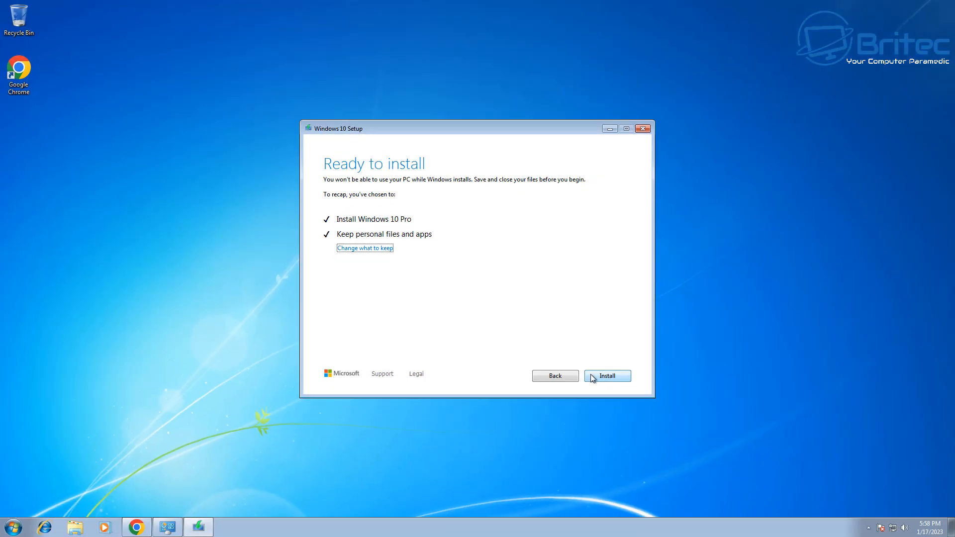
{"action": "left_click", "coordinate": [686, 439]}
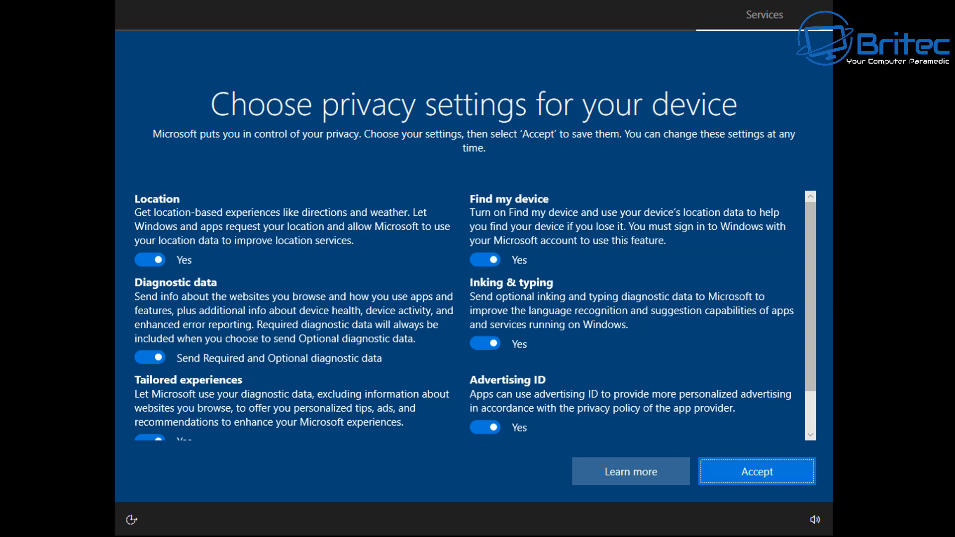
Step: Turn off location, optional diagnostic data, tailored experiences, Find my device, inking and typing, and advertising ID in the device privacy settings
{"action": "left_click", "coordinate": [150, 259]}
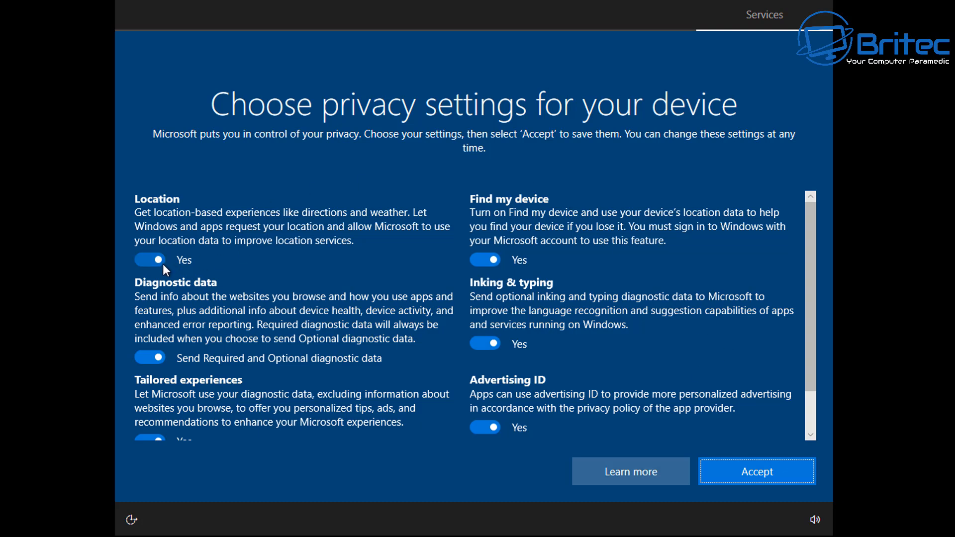
{"action": "left_click", "coordinate": [140, 356]}
{"action": "left_click", "coordinate": [150, 437]}
{"action": "left_click", "coordinate": [483, 259]}
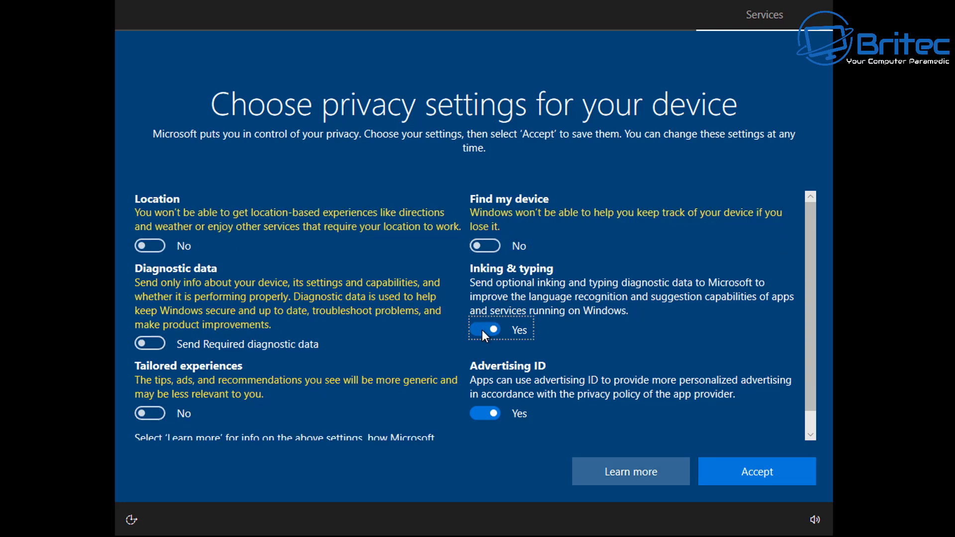
{"action": "left_click", "coordinate": [482, 330]}
{"action": "left_click", "coordinate": [484, 419]}
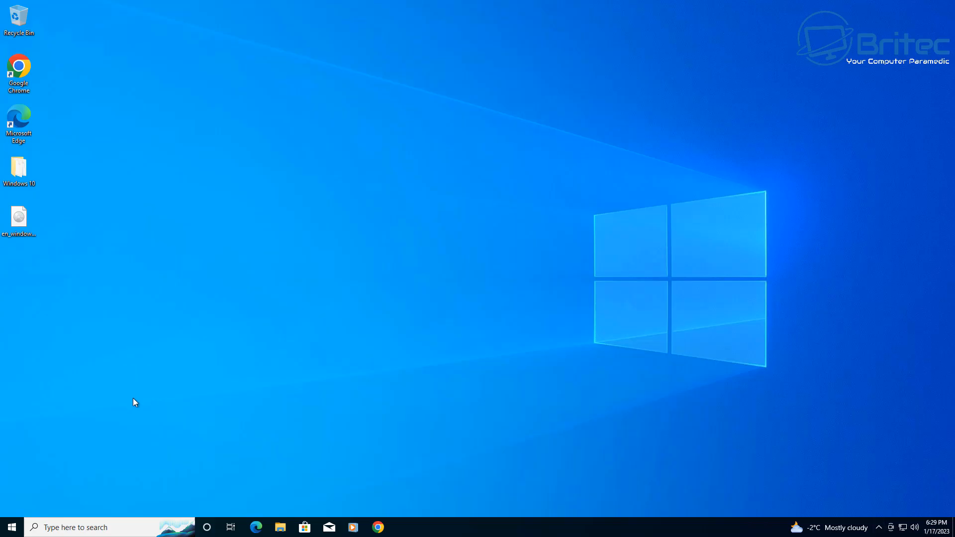
Step: Check the Windows activation status under Update & Security in Settings and close Settings
{"action": "left_click", "coordinate": [15, 530]}
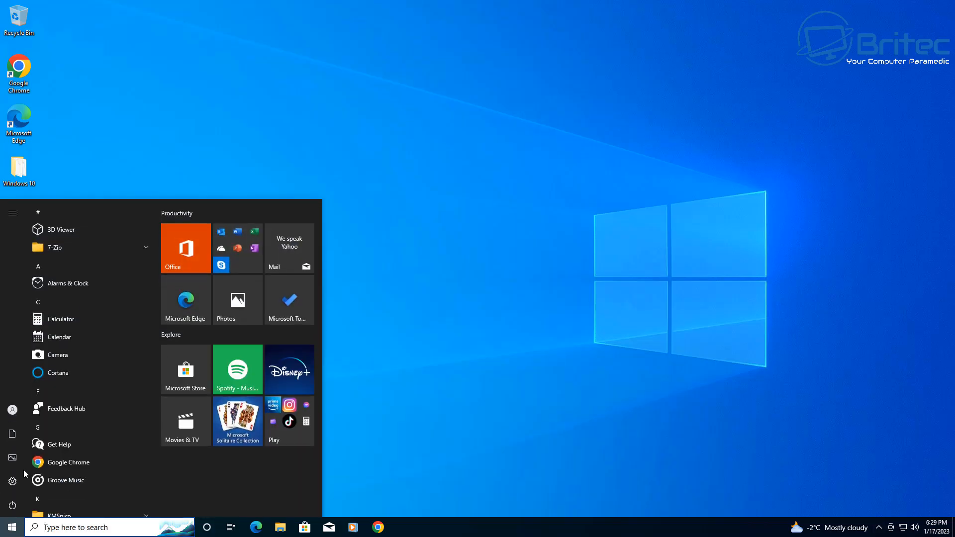
{"action": "left_click", "coordinate": [12, 483]}
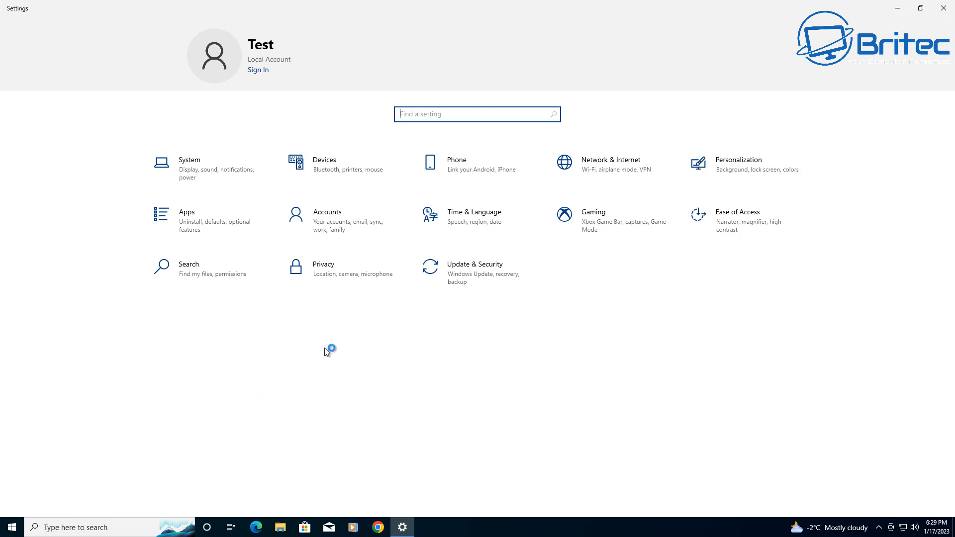
{"action": "left_click", "coordinate": [461, 286]}
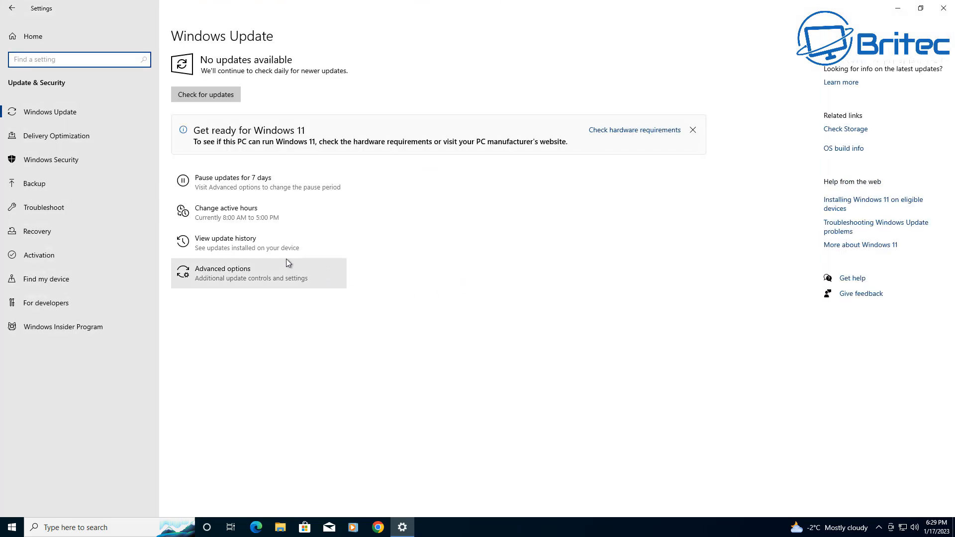
{"action": "left_click", "coordinate": [52, 260]}
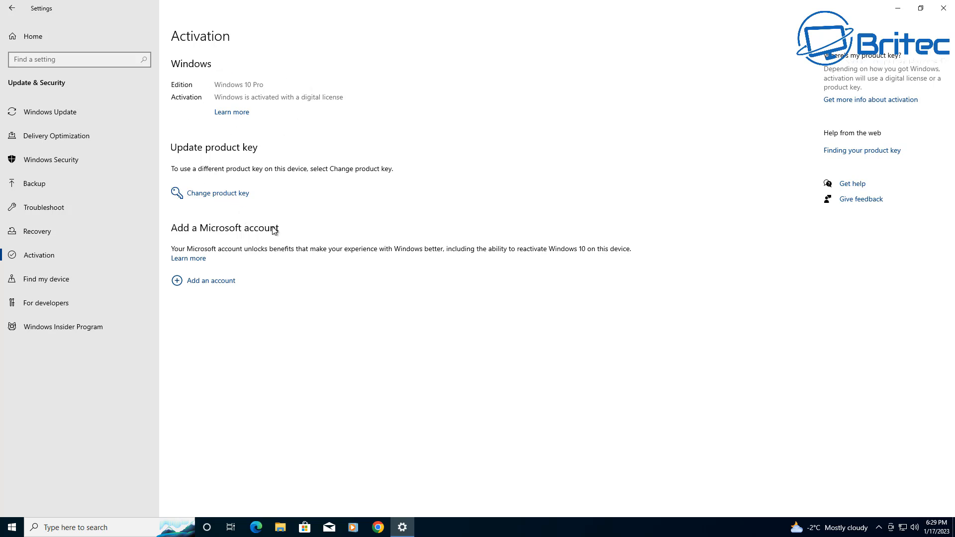
{"action": "left_click", "coordinate": [945, 12]}
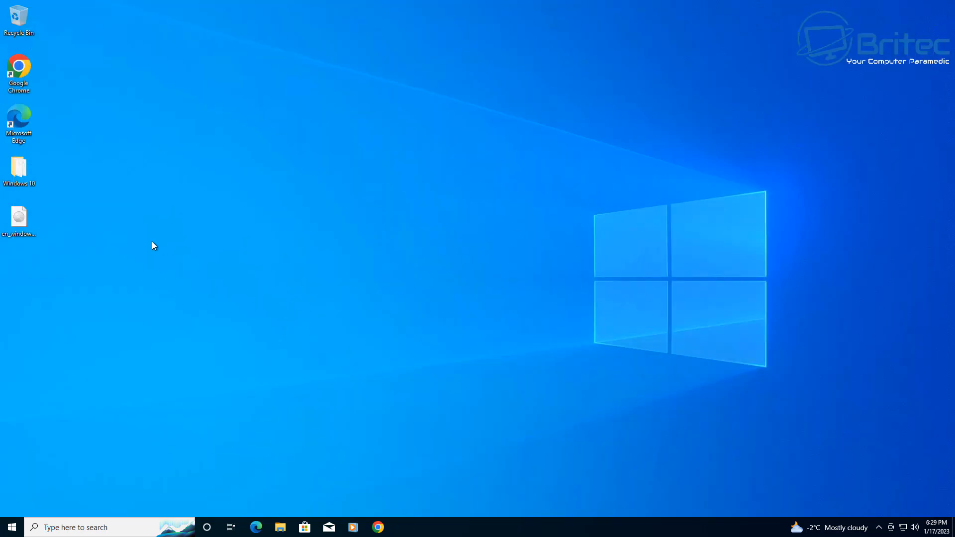
Step: Reopen Update & Security in Settings, check for Windows updates and minimize the window while they download
{"action": "left_click", "coordinate": [11, 526]}
{"action": "left_click", "coordinate": [13, 487]}
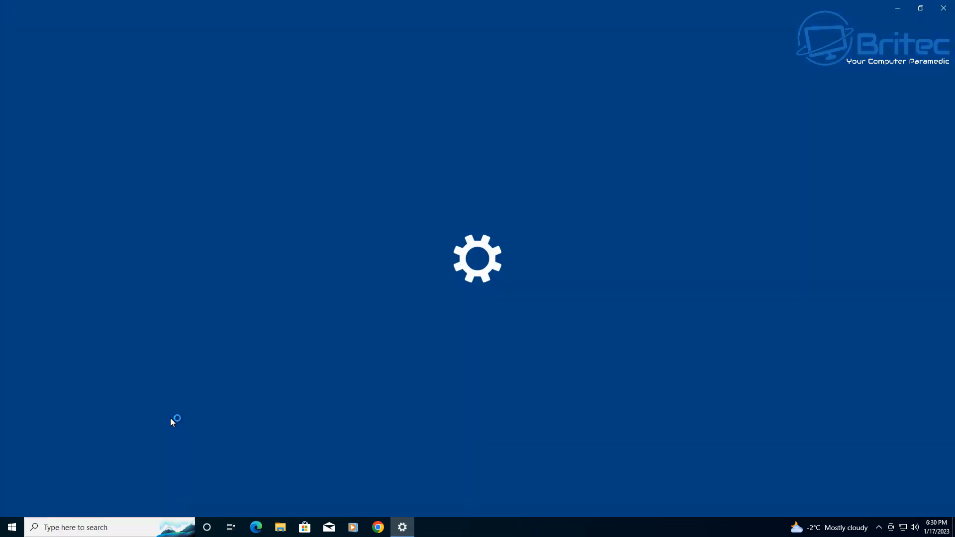
{"action": "left_click", "coordinate": [443, 266]}
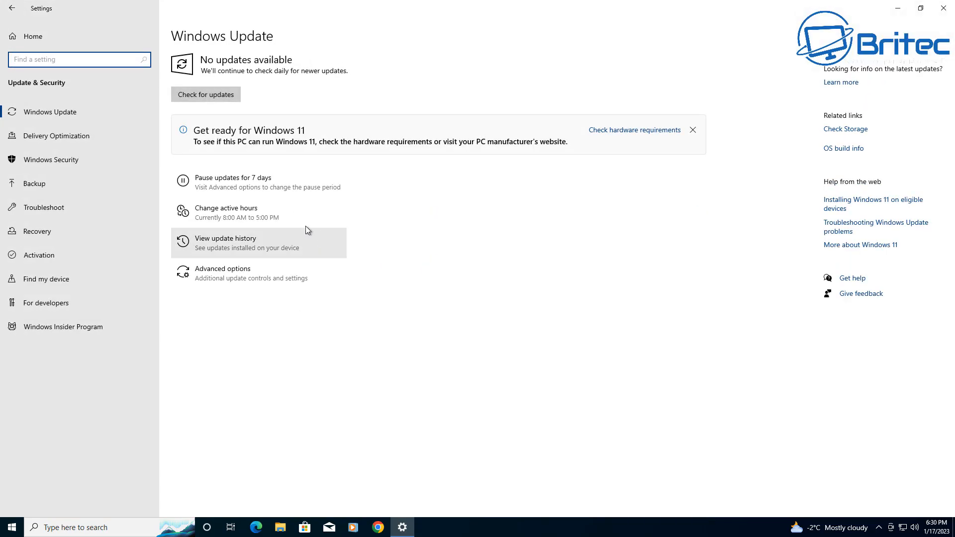
{"action": "left_click", "coordinate": [207, 95]}
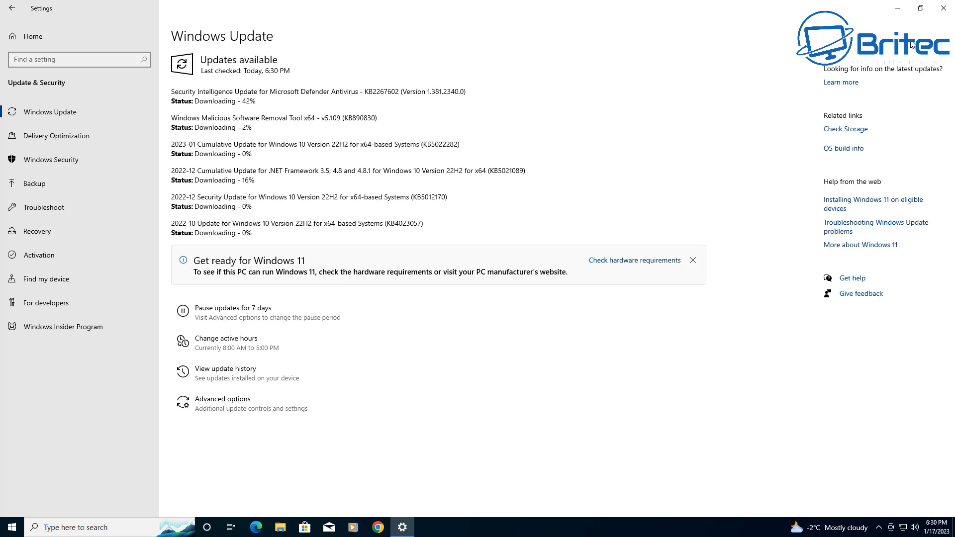
{"action": "left_click", "coordinate": [899, 9]}
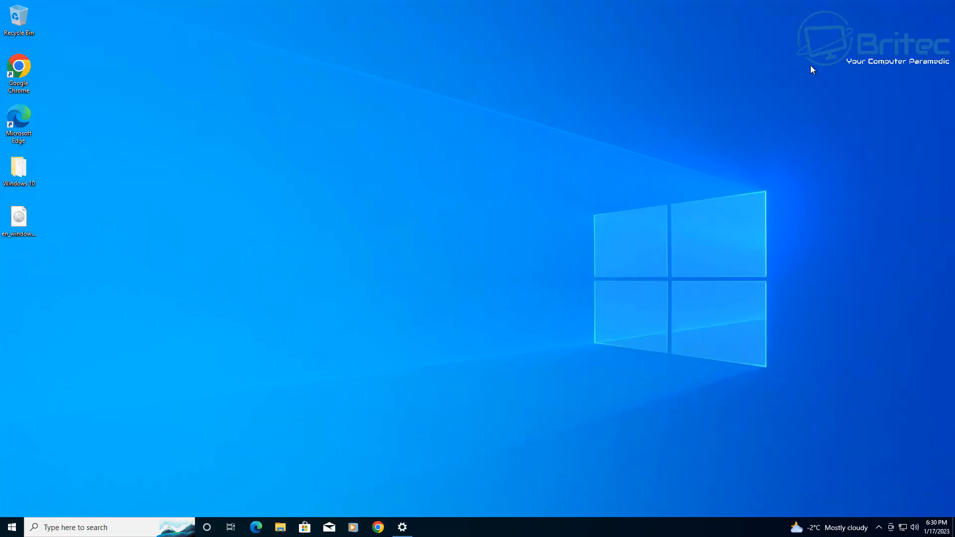